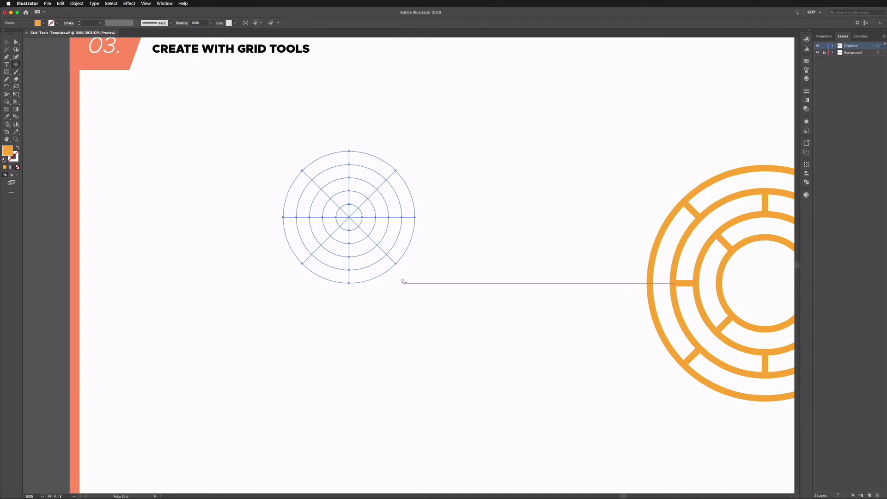
# - Give the polar grid no fill and a black stroke from the Control bar
pyautogui.click(57, 23)
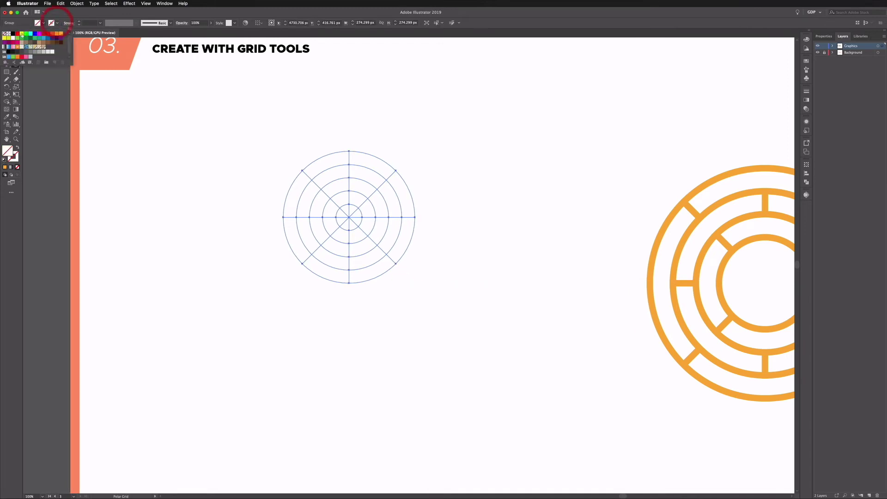
pyautogui.click(13, 33)
pyautogui.click(88, 12)
# - Zoom in to 150%, centre the polar grid in view and deselect it
pyautogui.click(7, 42)
pyautogui.press('super+equal')
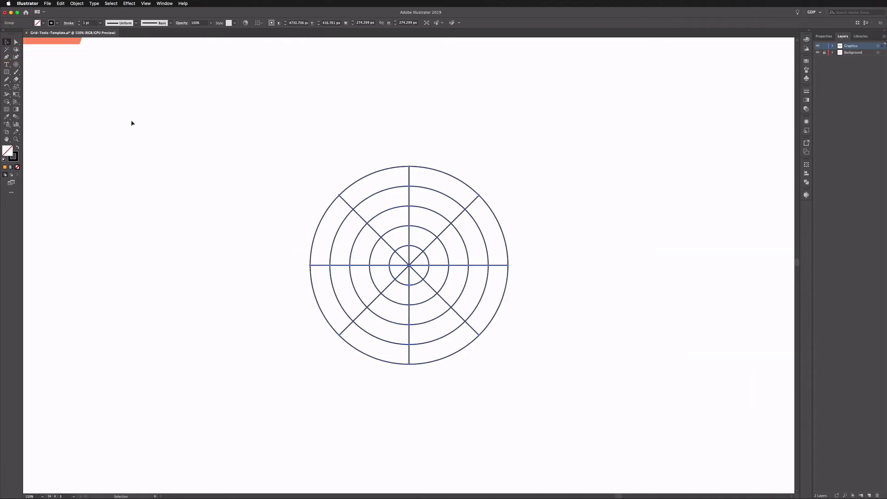
pyautogui.moveTo(224, 184); pyautogui.dragTo(304, 195)
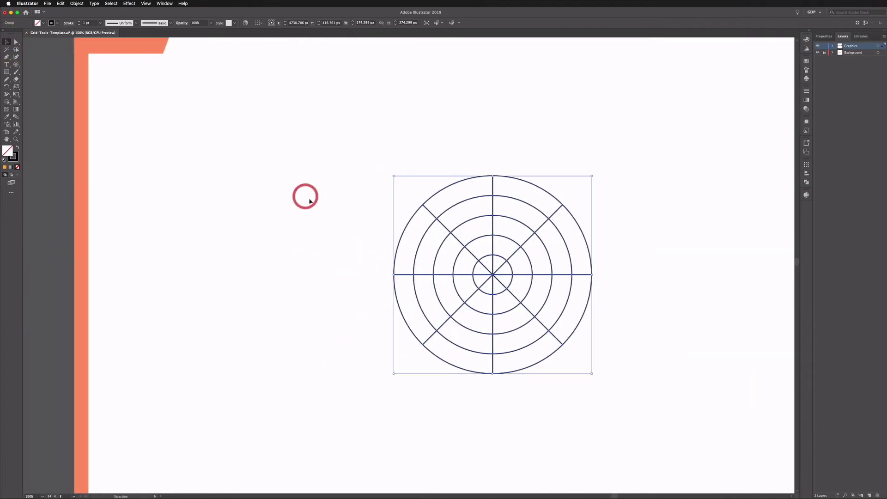
pyautogui.click(319, 215)
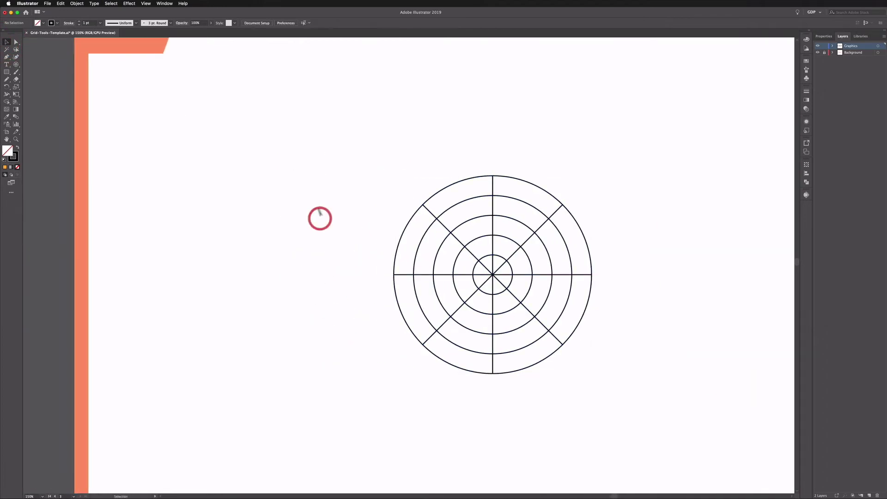
pyautogui.click(16, 66)
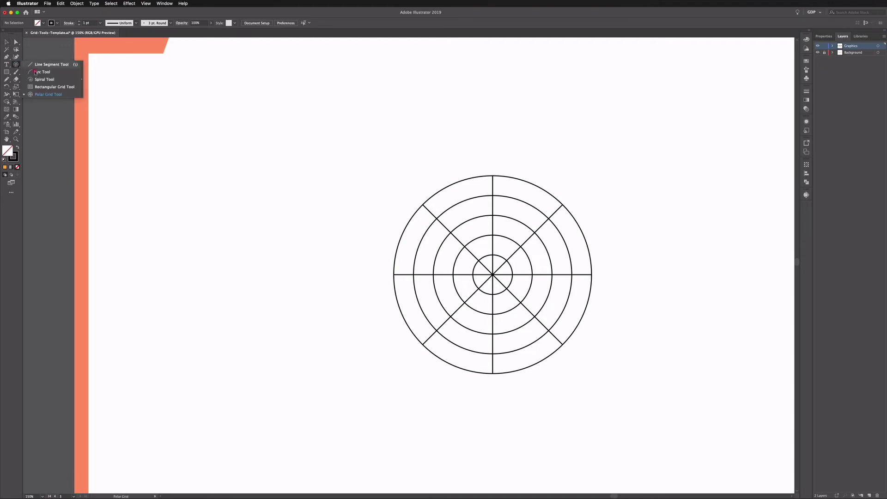
# - Draw a 10 by 10 square rectangular grid as tall as the polar grid
pyautogui.click(46, 87)
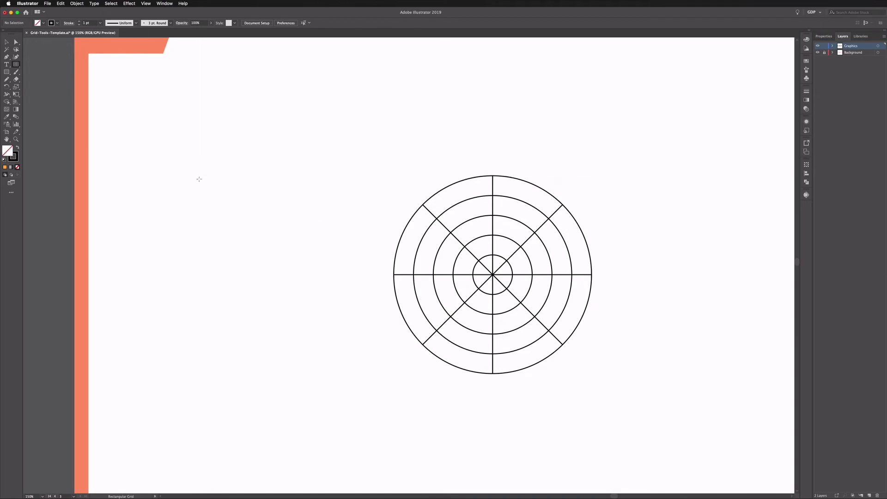
pyautogui.moveTo(203, 176); pyautogui.dragTo(377, 374)
pyautogui.press('Down')
pyautogui.press('Down')
pyautogui.press('Down')
pyautogui.press('Down')
pyautogui.press('Down')
pyautogui.press('Down')
pyautogui.press('Down')
pyautogui.press('Left')
pyautogui.press('Left')
pyautogui.press('Left')
pyautogui.press('Left')
pyautogui.press('Left')
pyautogui.press('Left')
pyautogui.press('Left')
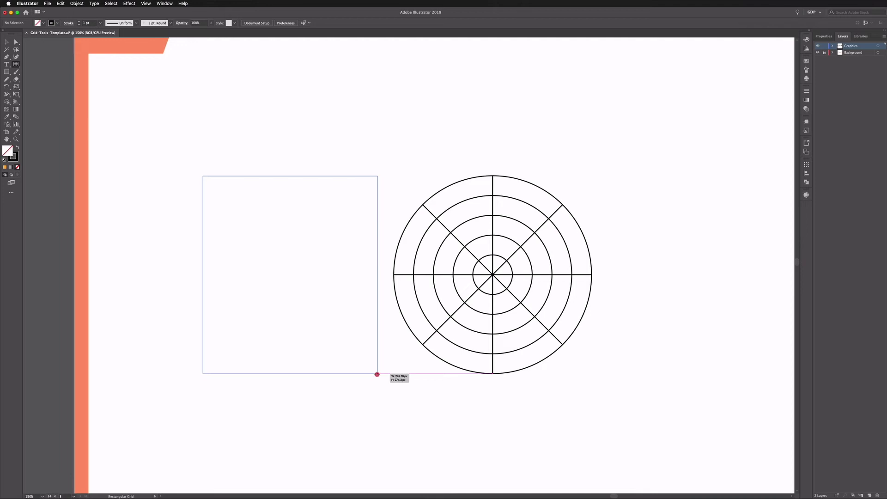
pyautogui.press('Up')
pyautogui.moveTo(377, 374); pyautogui.dragTo(492, 372)
pyautogui.press('Up')
pyautogui.press('Up')
pyautogui.press('Up')
pyautogui.press('Up')
pyautogui.press('Up')
pyautogui.press('Up')
pyautogui.press('Up')
pyautogui.press('Up')
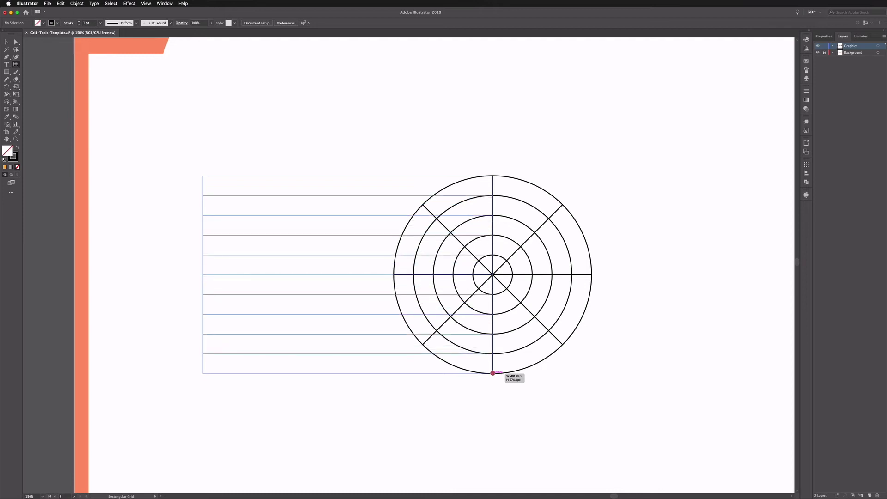
pyautogui.press('Right')
pyautogui.press('Right')
pyautogui.press('Right')
pyautogui.press('Right')
pyautogui.press('Right')
pyautogui.press('Right')
pyautogui.press('Right')
pyautogui.press('Right')
pyautogui.press('Right')
pyautogui.moveTo(492, 373); pyautogui.dragTo(402, 375)
# - Shift the square grid right until its right edge meets the circle's centre line
pyautogui.click(8, 42)
pyautogui.moveTo(291, 177); pyautogui.dragTo(381, 180)
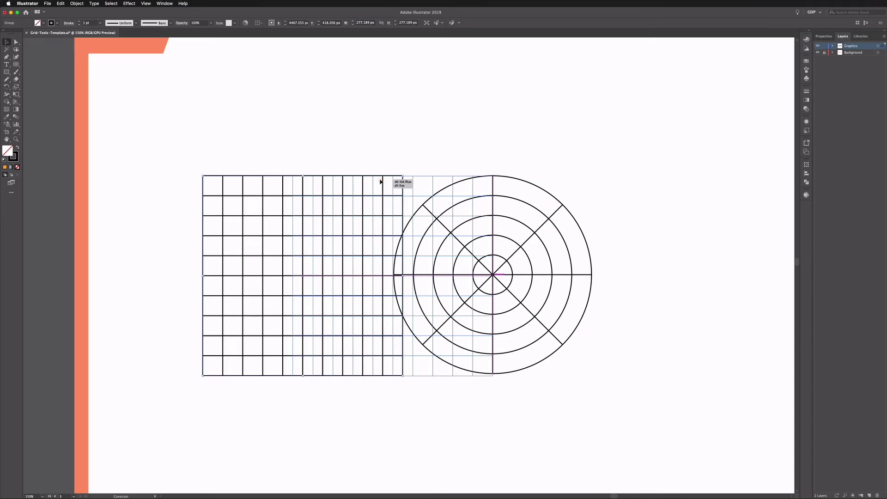
pyautogui.moveTo(380, 182); pyautogui.dragTo(380, 181)
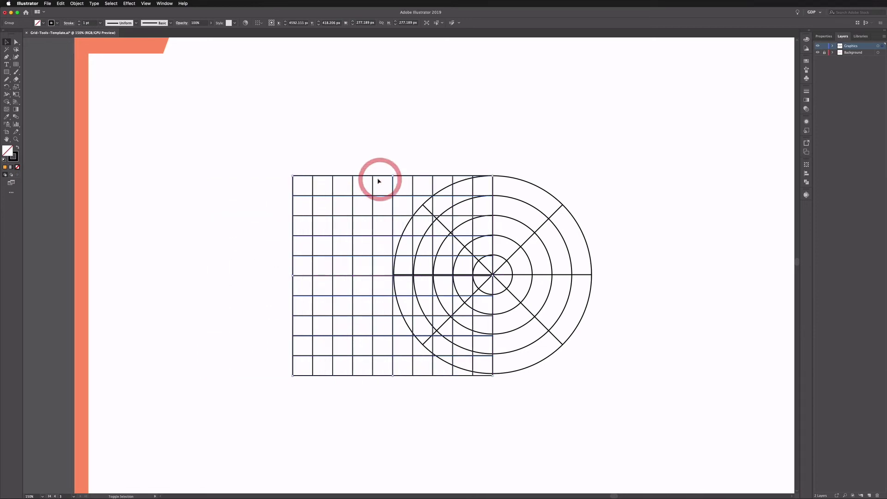
# - Duplicate the square grid straight down so the copy sits directly below the original
pyautogui.click(519, 177)
pyautogui.press('super+equal')
pyautogui.hscroll(5, 415, 127)
pyautogui.click(317, 120)
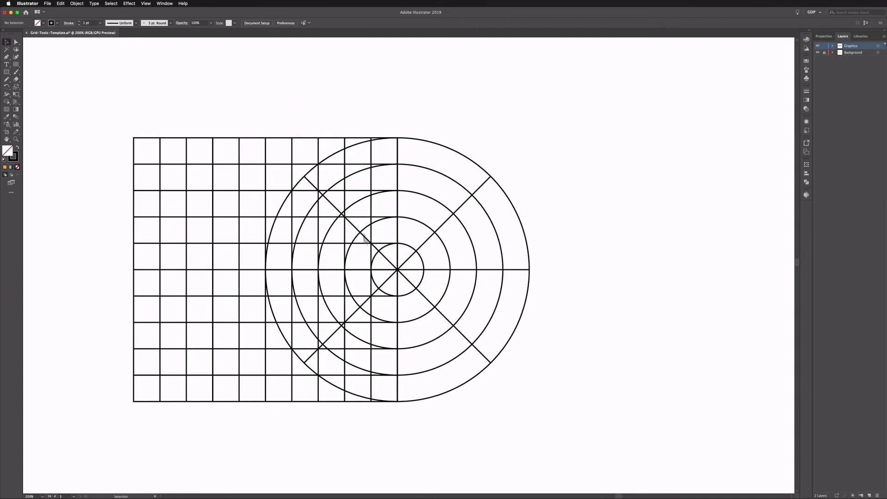
pyautogui.scroll(-5, 337, 263)
pyautogui.click(353, 151)
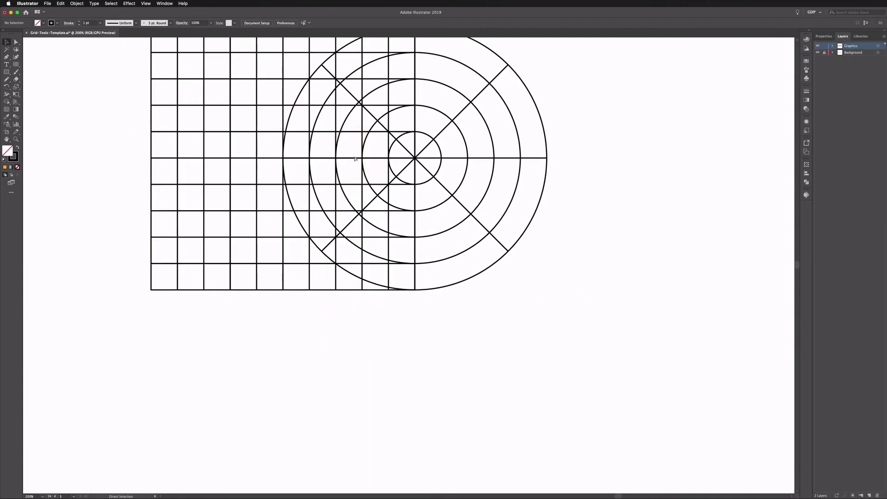
pyautogui.press('super+minus')
pyautogui.click(302, 147)
pyautogui.moveTo(303, 147); pyautogui.dragTo(306, 345)
pyautogui.click(186, 278)
# - Marquee-select both square grids and the polar grid together
pyautogui.press('space')
pyautogui.moveTo(186, 261); pyautogui.dragTo(208, 256)
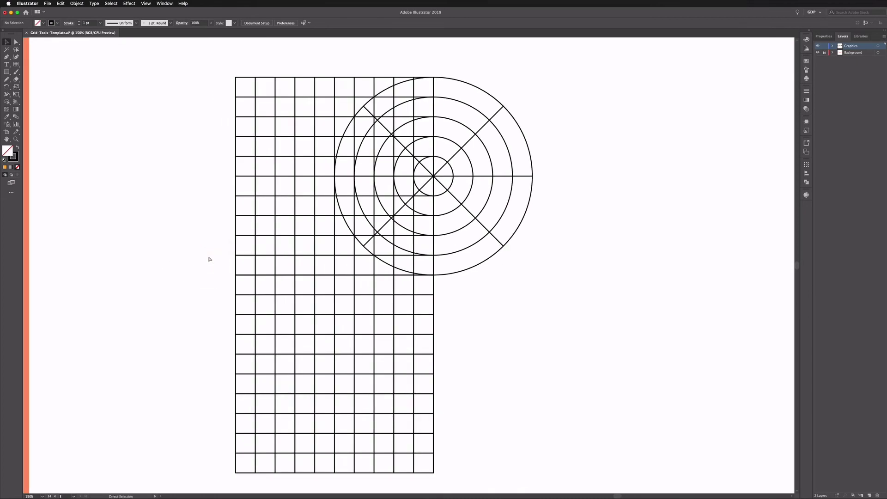
pyautogui.moveTo(201, 123); pyautogui.dragTo(489, 340)
pyautogui.hotkey('shift', 'm')
pyautogui.scroll(-3, 487, 332)
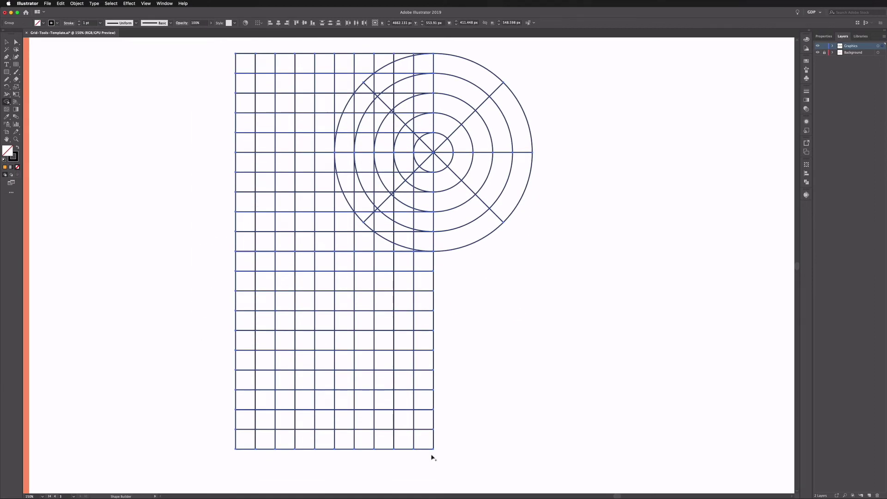
# - Delete the lower grid's bottom rows, the innermost circle wedges and the two left columns
pyautogui.moveTo(453, 444)
pyautogui.mouseDown()
pyautogui.moveTo(207, 436)
pyautogui.moveTo(196, 424)
pyautogui.moveTo(505, 417)
pyautogui.moveTo(465, 400)
pyautogui.moveTo(371, 384)
pyautogui.moveTo(460, 385)
pyautogui.moveTo(447, 379)
pyautogui.moveTo(211, 367)
pyautogui.mouseUp()
pyautogui.scroll(5, 337, 390)
pyautogui.moveTo(345, 386); pyautogui.dragTo(189, 376)
pyautogui.scroll(3, 189, 376)
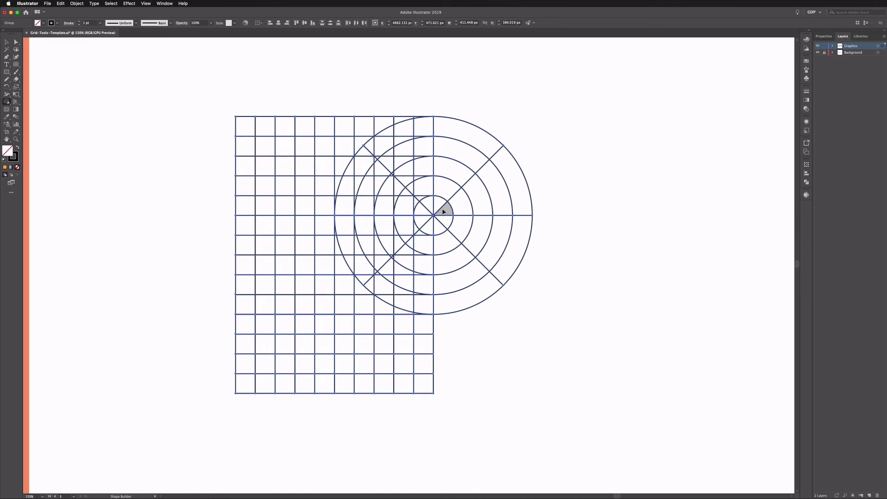
pyautogui.moveTo(437, 211)
pyautogui.mouseDown()
pyautogui.moveTo(415, 205)
pyautogui.moveTo(416, 231)
pyautogui.moveTo(409, 211)
pyautogui.moveTo(393, 205)
pyautogui.moveTo(397, 228)
pyautogui.moveTo(380, 230)
pyautogui.moveTo(221, 215)
pyautogui.moveTo(401, 203)
pyautogui.mouseUp()
pyautogui.moveTo(243, 112)
pyautogui.mouseDown()
pyautogui.moveTo(241, 403)
pyautogui.moveTo(251, 403)
pyautogui.moveTo(262, 359)
pyautogui.moveTo(259, 121)
pyautogui.mouseUp()
pyautogui.moveTo(250, 286); pyautogui.dragTo(278, 249)
pyautogui.moveTo(250, 184); pyautogui.dragTo(275, 168)
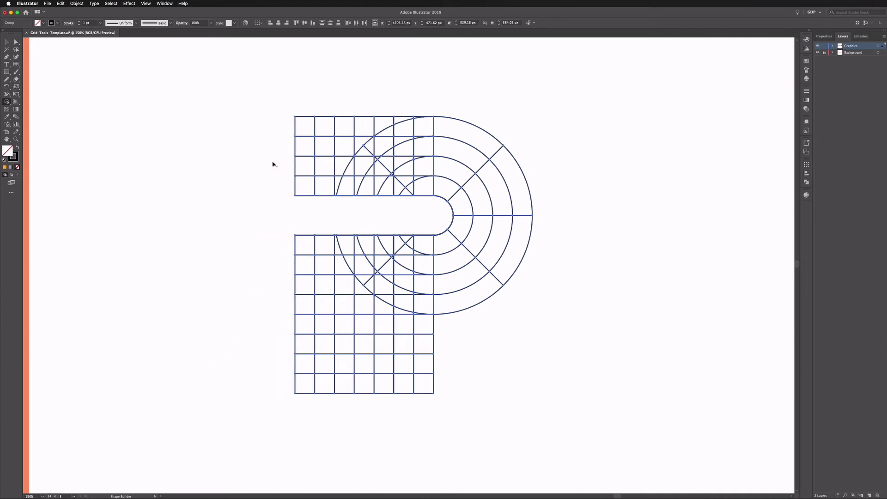
# - Remove the lower-left columns of cells below the P's counter
pyautogui.press('super+equal')
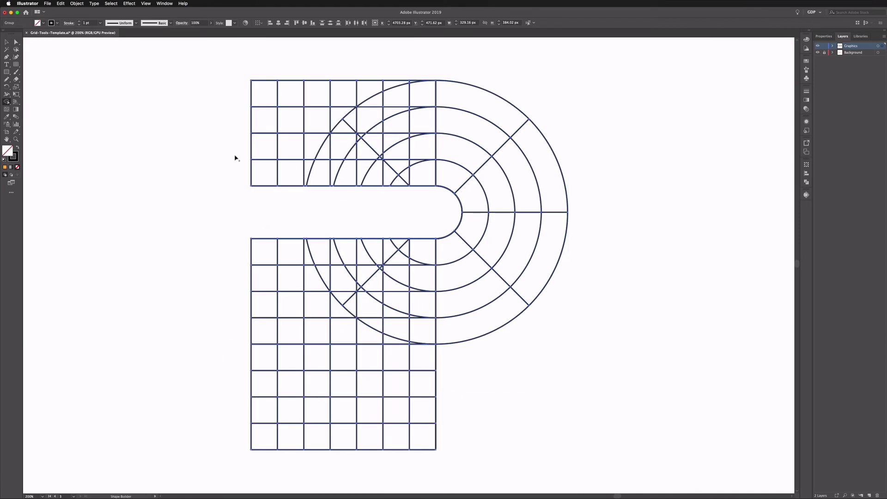
pyautogui.scroll(-2, 265, 211)
pyautogui.hscroll(2, 265, 211)
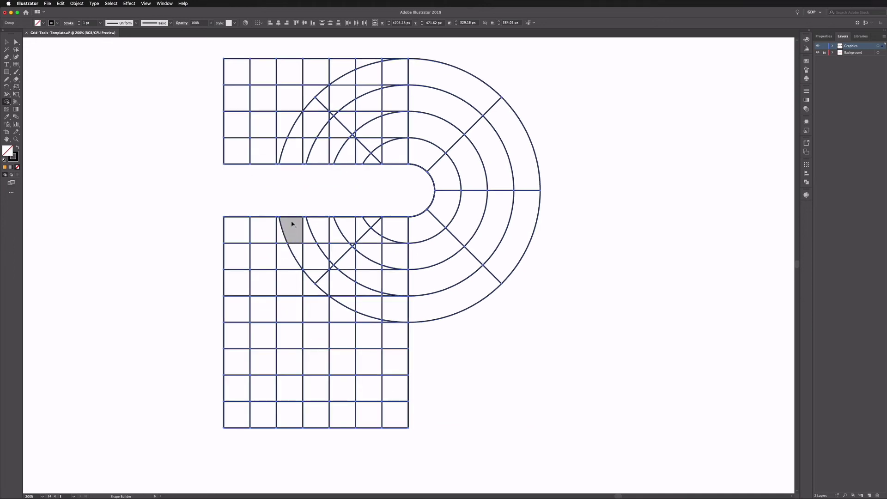
pyautogui.moveTo(292, 200)
pyautogui.mouseDown()
pyautogui.moveTo(280, 432)
pyautogui.moveTo(267, 368)
pyautogui.moveTo(271, 224)
pyautogui.moveTo(240, 277)
pyautogui.mouseUp()
pyautogui.moveTo(279, 333); pyautogui.dragTo(224, 277)
pyautogui.scroll(2, 221, 189)
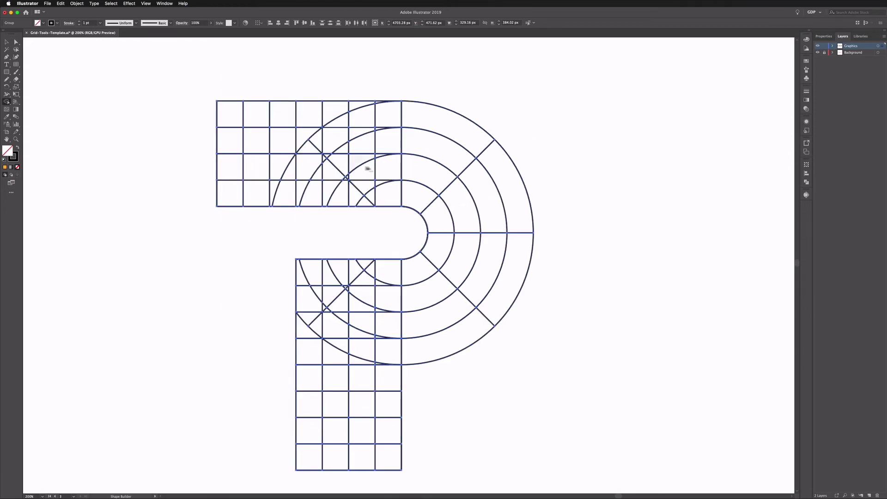
pyautogui.scroll(-2, 413, 171)
pyautogui.moveTo(413, 172)
pyautogui.mouseDown()
pyautogui.moveTo(377, 162)
pyautogui.moveTo(362, 174)
pyautogui.moveTo(377, 172)
pyautogui.mouseUp()
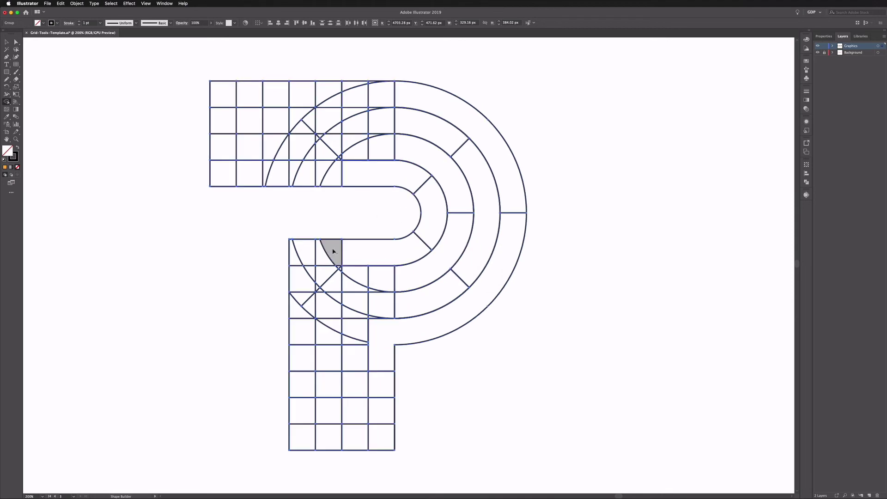
# - Merge stem and curve cells into vertical bars and curved bands, trimming the stem's bottom cells
pyautogui.moveTo(329, 253); pyautogui.dragTo(297, 258)
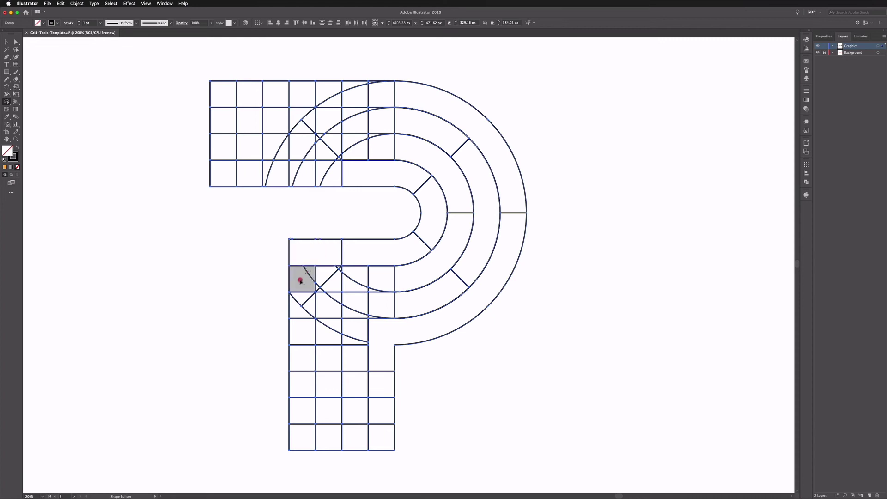
pyautogui.moveTo(303, 290); pyautogui.dragTo(302, 303)
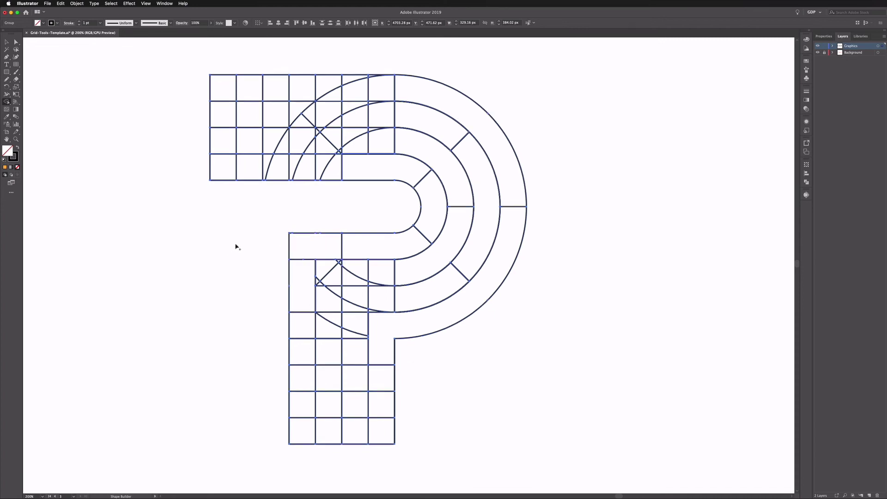
pyautogui.scroll(-3, 236, 251)
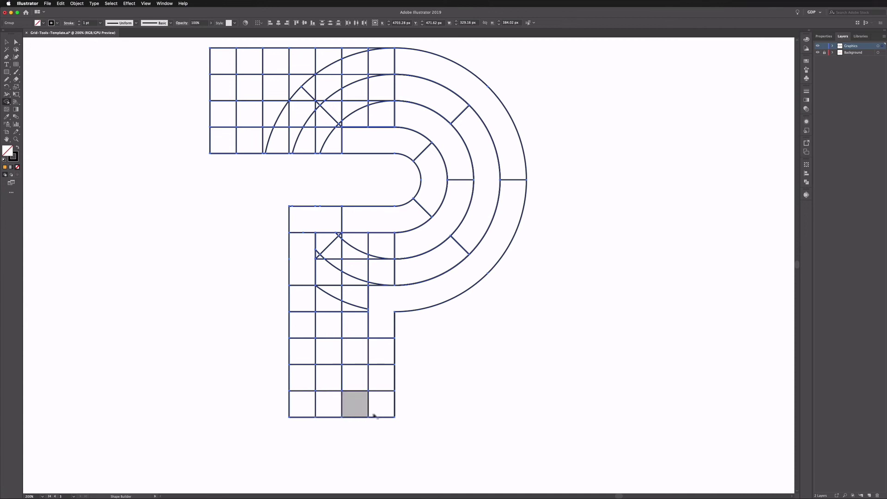
pyautogui.moveTo(356, 404); pyautogui.dragTo(336, 424)
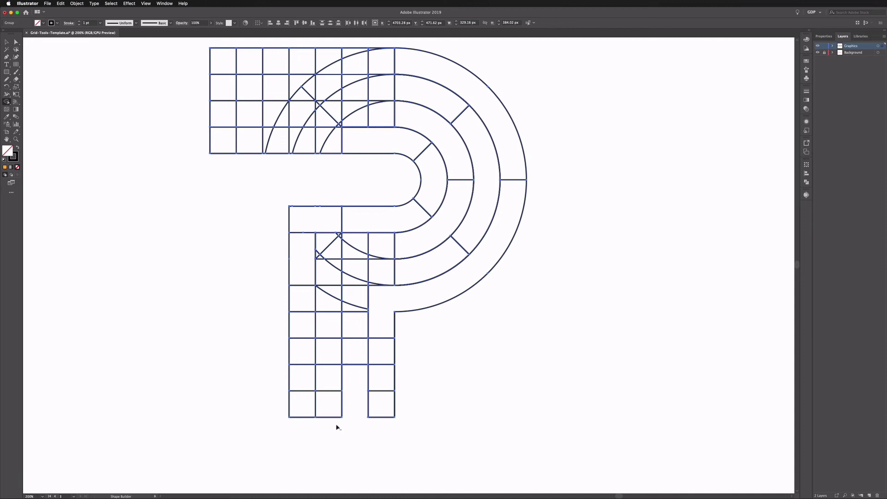
pyautogui.scroll(1, 351, 420)
pyautogui.moveTo(382, 355); pyautogui.dragTo(376, 409)
pyautogui.moveTo(323, 256); pyautogui.dragTo(381, 257)
pyautogui.moveTo(378, 287)
pyautogui.mouseDown()
pyautogui.moveTo(457, 268)
pyautogui.moveTo(354, 365)
pyautogui.mouseUp()
pyautogui.moveTo(326, 307); pyautogui.dragTo(323, 378)
pyautogui.moveTo(302, 417); pyautogui.dragTo(302, 355)
pyautogui.moveTo(303, 342); pyautogui.dragTo(302, 249)
# - Trim the upper rows and merge their cells into long horizontal bars, then deselect
pyautogui.scroll(6, 277, 231)
pyautogui.moveTo(221, 210)
pyautogui.mouseDown()
pyautogui.moveTo(258, 184)
pyautogui.moveTo(282, 185)
pyautogui.mouseUp()
pyautogui.moveTo(199, 157); pyautogui.dragTo(244, 161)
pyautogui.hscroll(5, 244, 162)
pyautogui.moveTo(208, 229); pyautogui.dragTo(282, 230)
pyautogui.moveTo(335, 203)
pyautogui.mouseDown()
pyautogui.moveTo(286, 213)
pyautogui.moveTo(265, 194)
pyautogui.moveTo(324, 190)
pyautogui.moveTo(247, 203)
pyautogui.mouseUp()
pyautogui.scroll(2, 277, 203)
pyautogui.moveTo(333, 171); pyautogui.dragTo(277, 171)
pyautogui.moveTo(249, 171); pyautogui.dragTo(167, 170)
pyautogui.scroll(-6, 277, 231)
pyautogui.press('v')
pyautogui.click(91, 91)
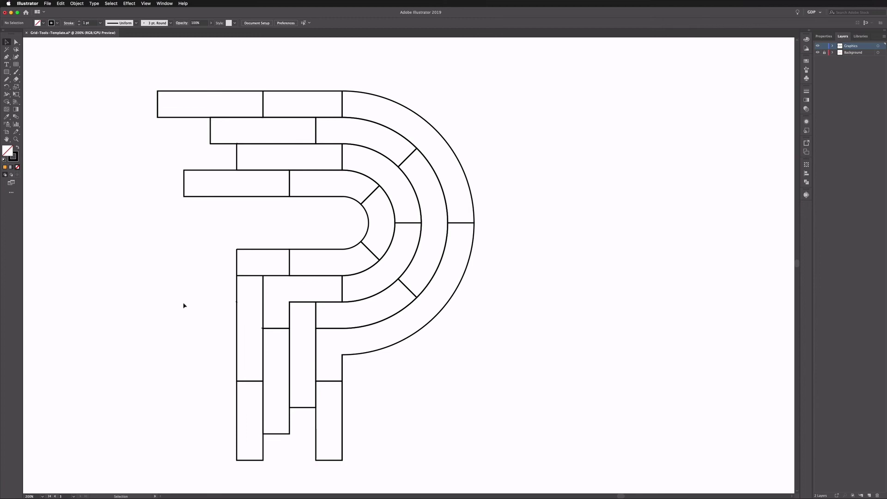
# - Zoom out and marquee-select the entire outlined P artwork
pyautogui.press('super+minus')
pyautogui.press('super+minus')
pyautogui.press('super+minus')
pyautogui.moveTo(305, 201); pyautogui.dragTo(447, 362)
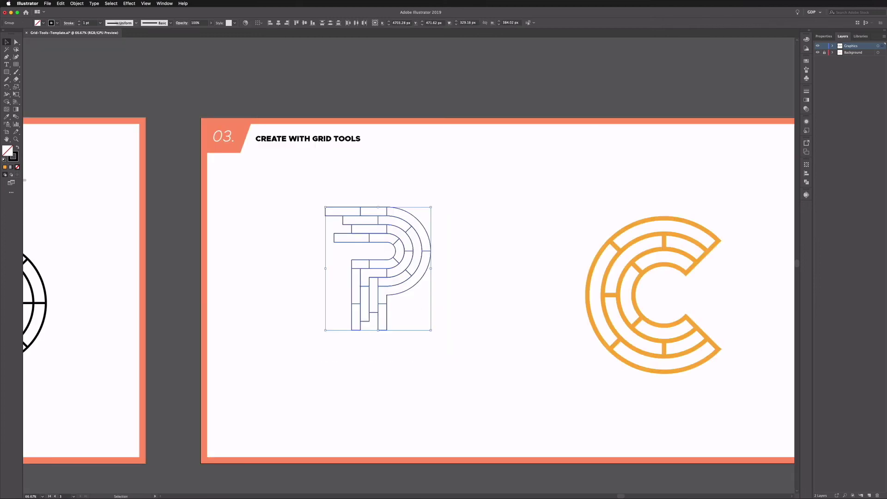
pyautogui.press('super+plus')
pyautogui.press('super+plus')
pyautogui.press('super+plus')
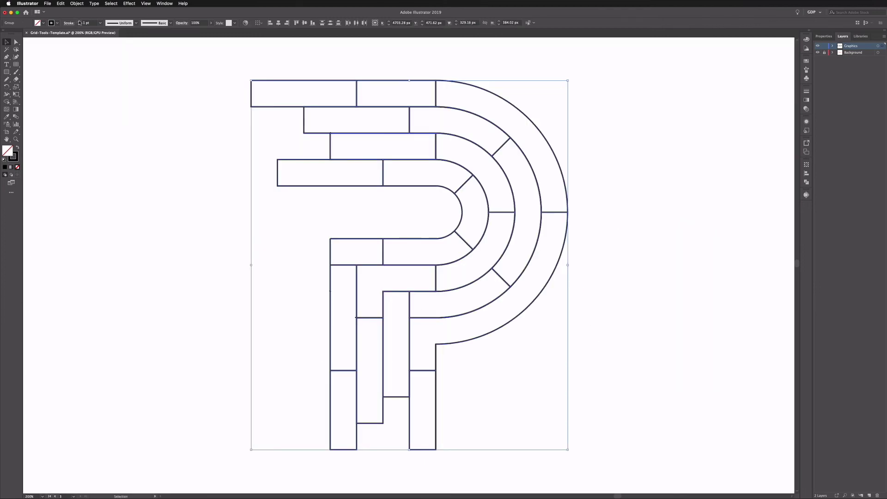
# - Increase the P's stroke weight from 1 pt to a heavy outline and inspect its left side
pyautogui.click(80, 21)
pyautogui.click(80, 22)
pyautogui.click(80, 22)
pyautogui.click(79, 22)
pyautogui.click(79, 22)
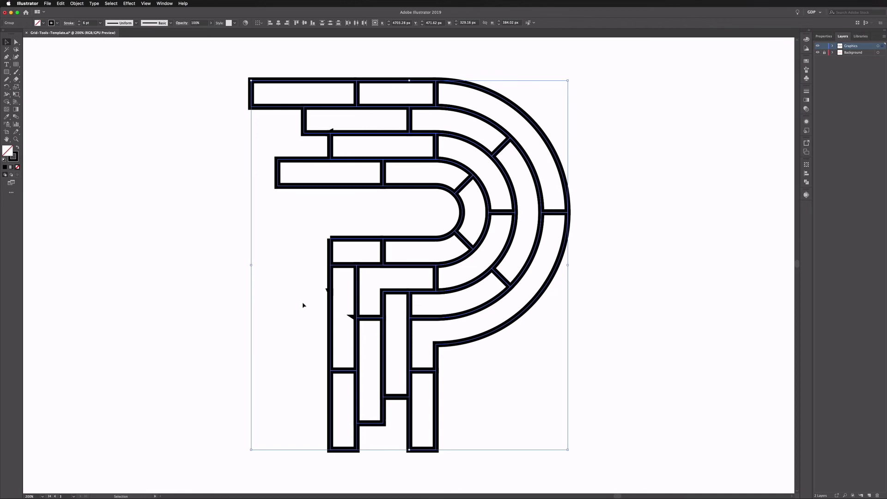
pyautogui.press('super+minus')
pyautogui.press('a')
pyautogui.press('super+plus')
pyautogui.press('super+plus')
pyautogui.press('super+plus')
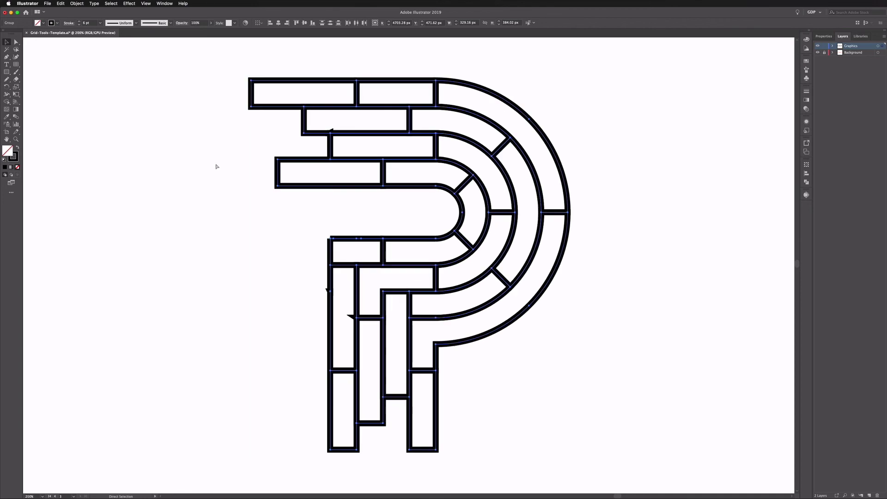
pyautogui.press('v')
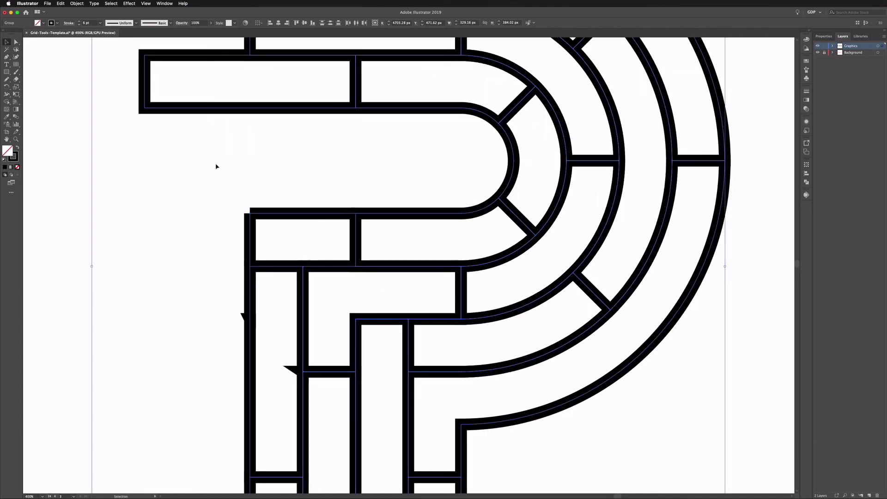
pyautogui.scroll(-5, 217, 187)
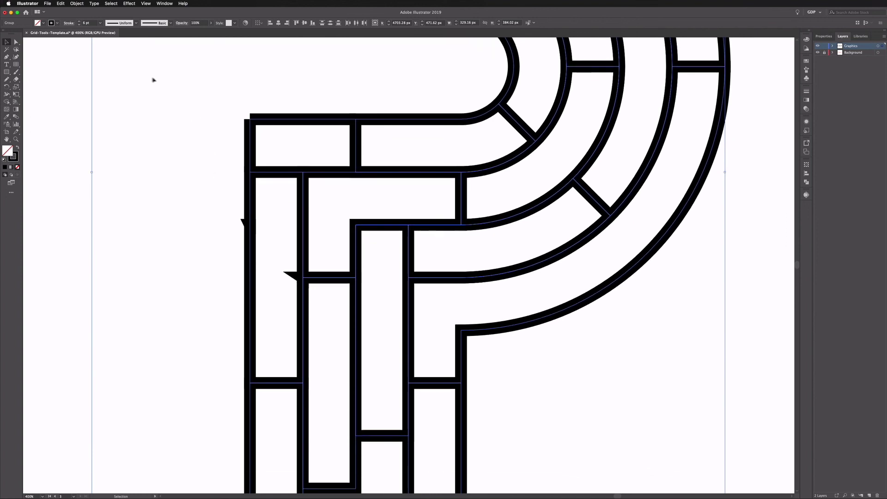
pyautogui.click(16, 41)
pyautogui.click(177, 89)
pyautogui.click(261, 135)
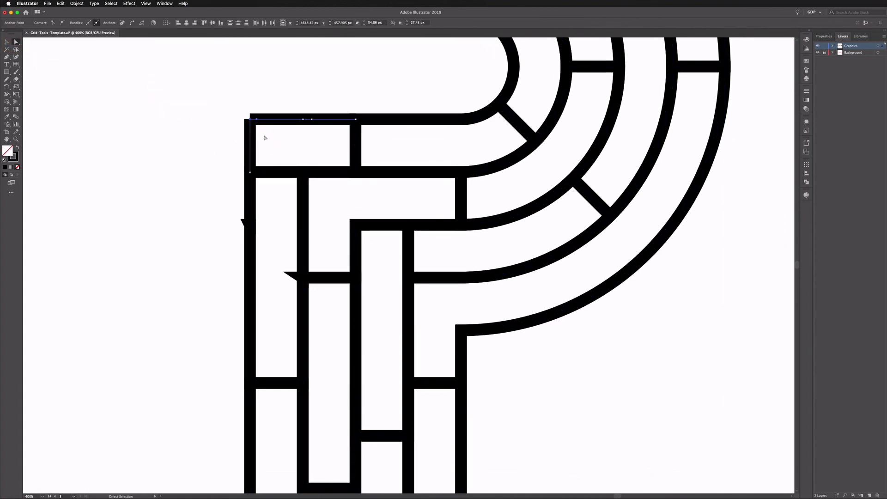
pyautogui.click(222, 126)
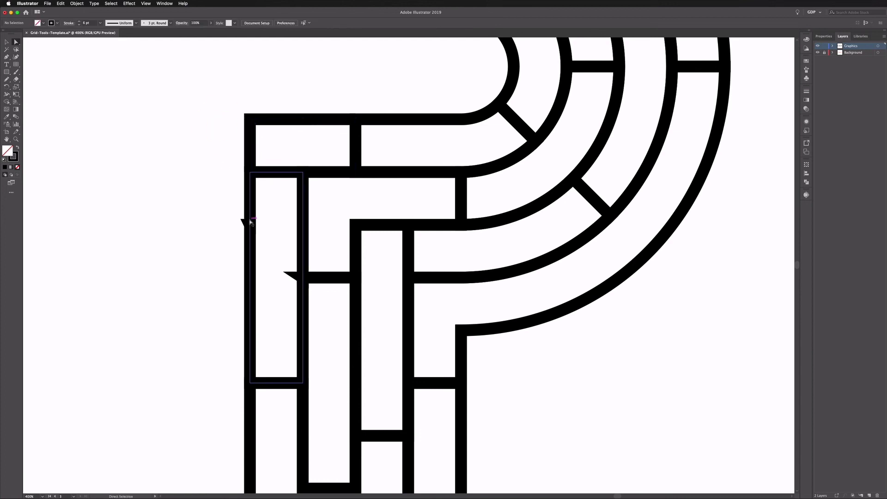
pyautogui.click(250, 222)
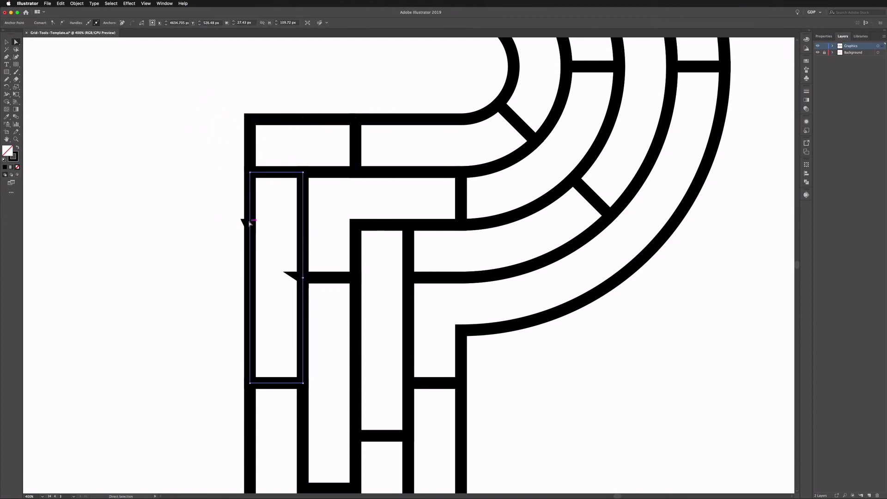
pyautogui.press('v')
pyautogui.click(250, 200)
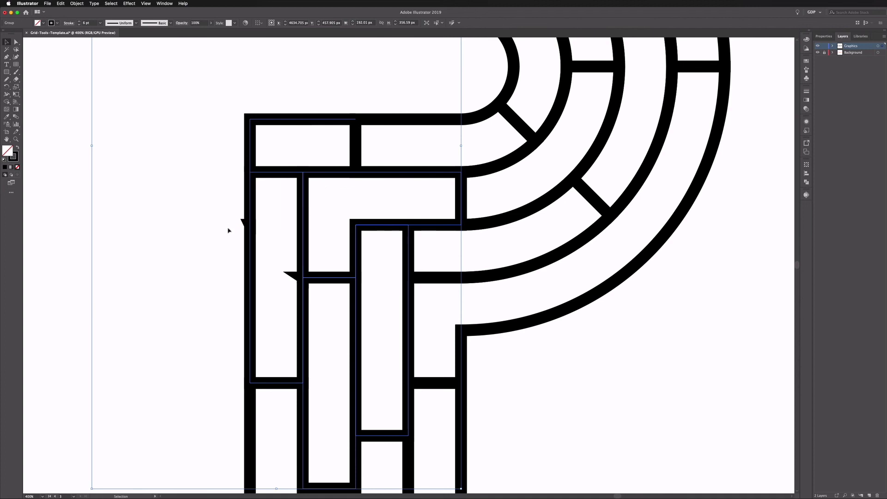
pyautogui.press('a')
pyautogui.press('Delete')
pyautogui.press('v')
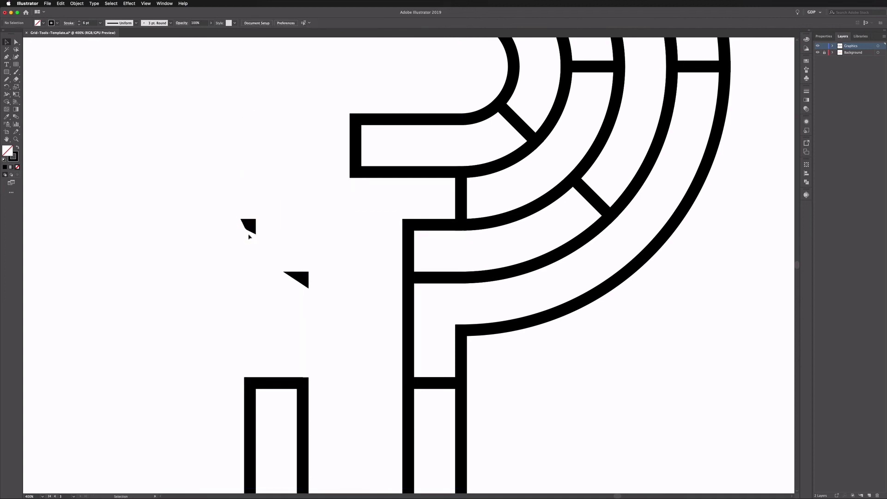
pyautogui.moveTo(217, 185); pyautogui.dragTo(325, 305)
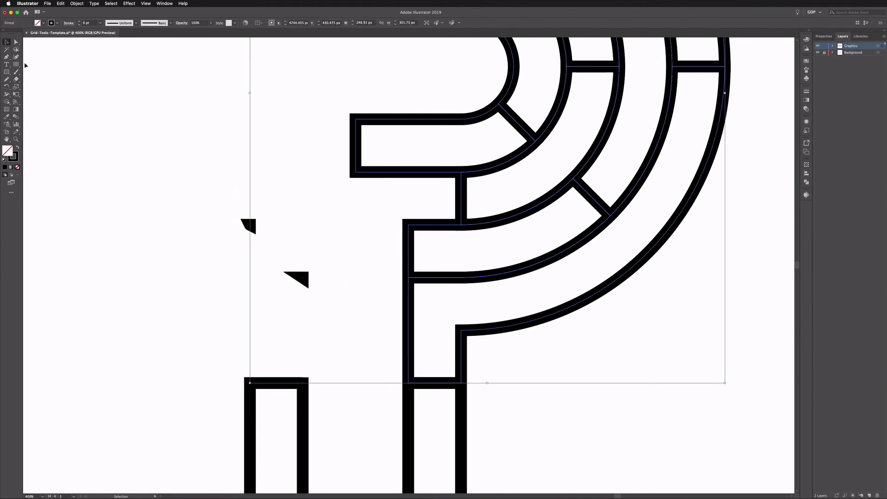
pyautogui.press('a')
pyautogui.click(219, 207)
pyautogui.moveTo(351, 313); pyautogui.dragTo(350, 312)
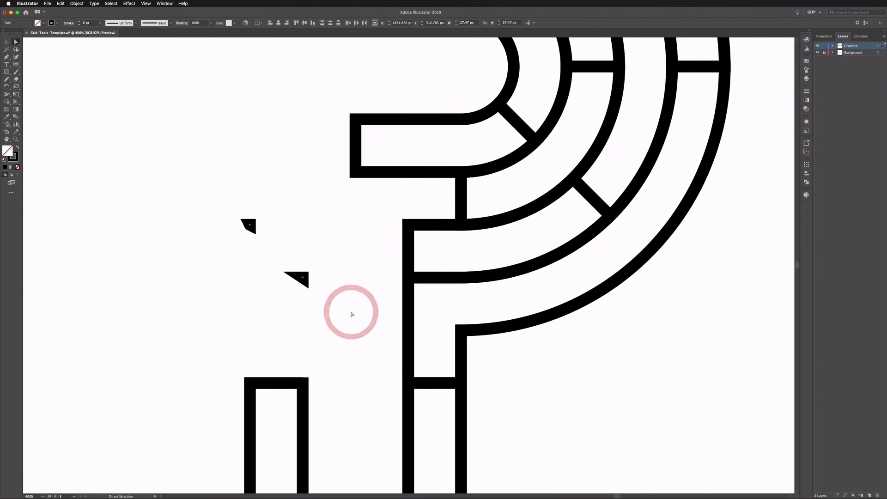
pyautogui.press('Delete')
pyautogui.hotkey('ctrl', 'z')
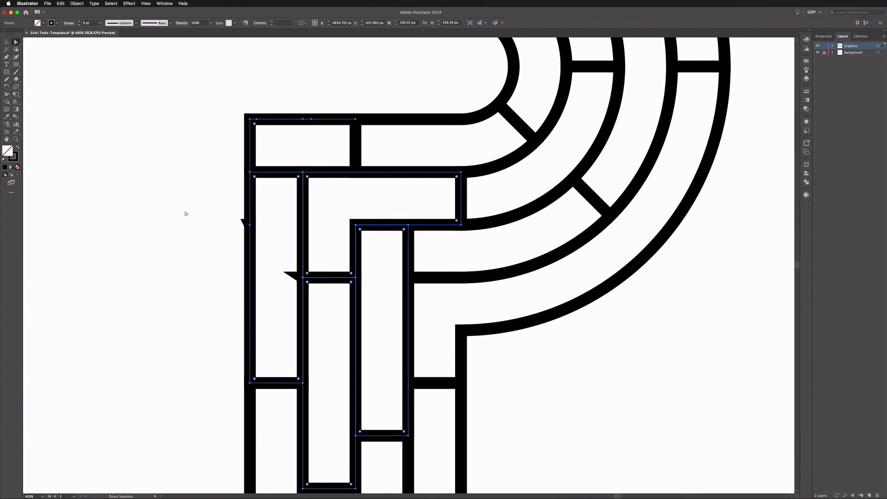
pyautogui.click(182, 177)
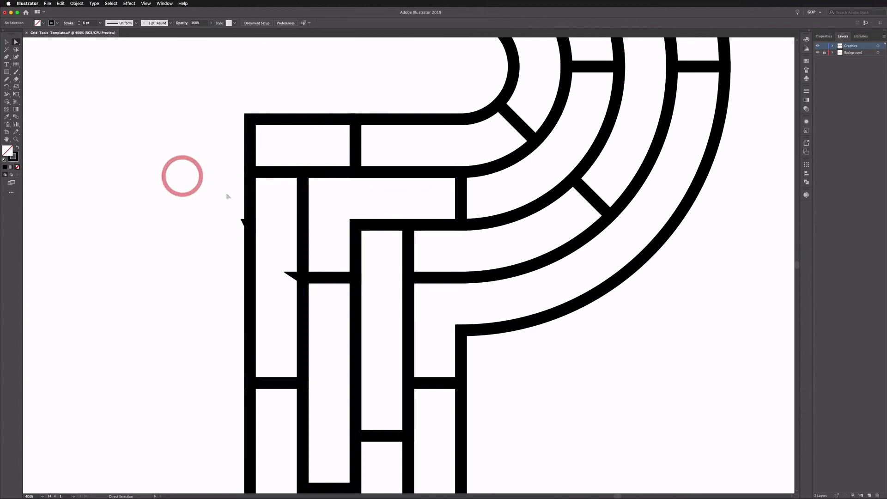
pyautogui.click(251, 215)
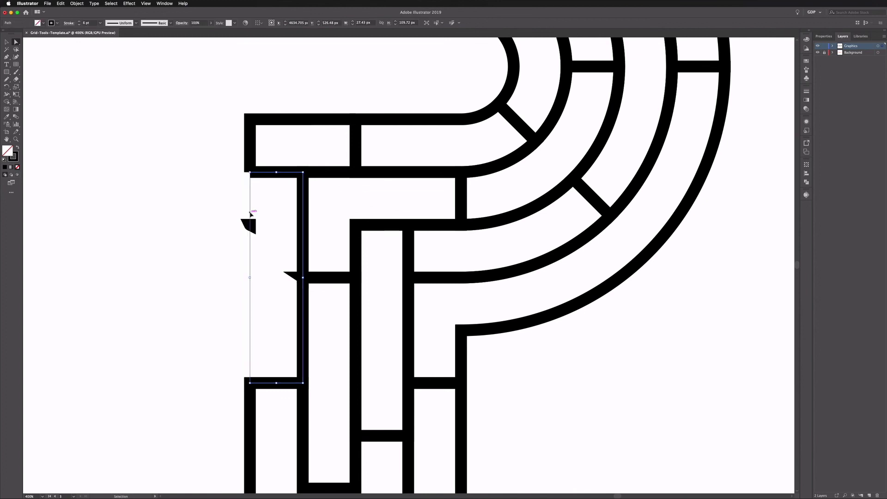
pyautogui.click(250, 219)
pyautogui.press('a')
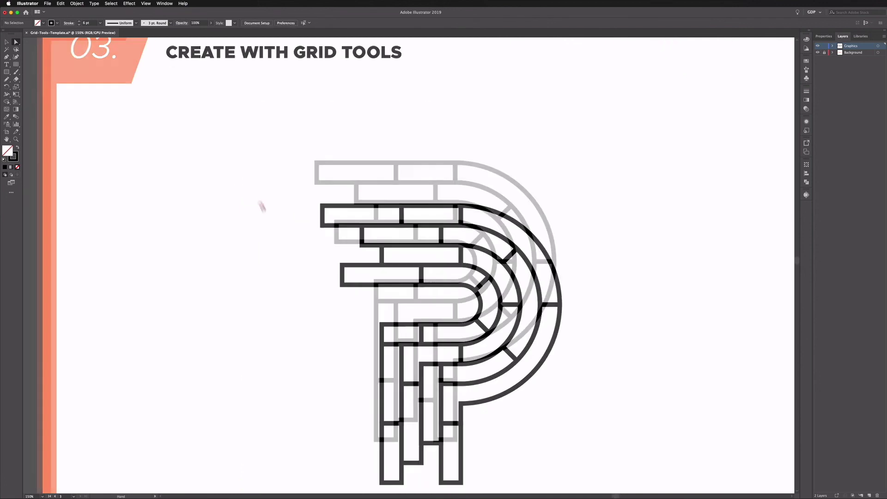
# - Select the whole P and expand its fill and stroke into outlines
pyautogui.click(221, 189)
pyautogui.press('v')
pyautogui.moveTo(390, 259); pyautogui.dragTo(548, 400)
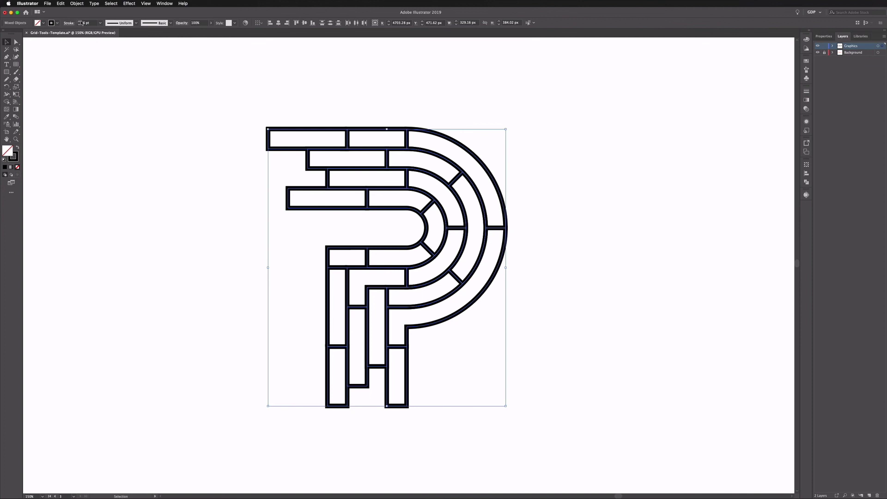
pyautogui.click(77, 4)
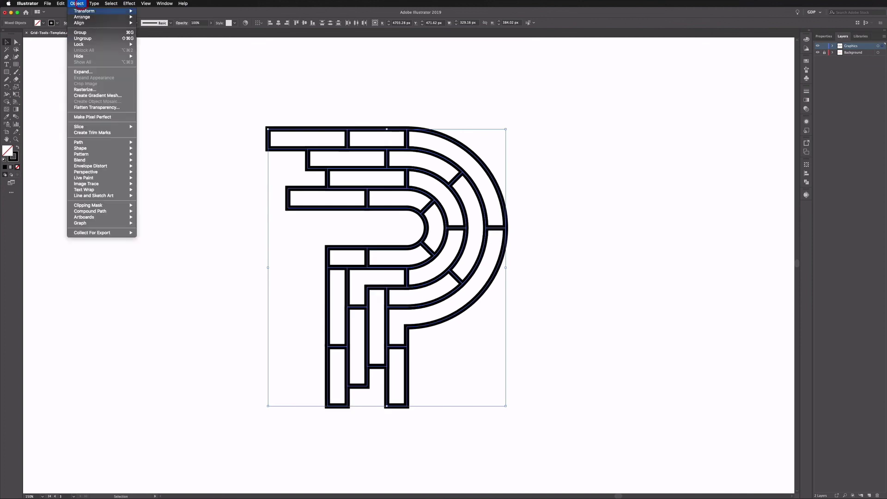
pyautogui.click(81, 71)
pyautogui.click(54, 120)
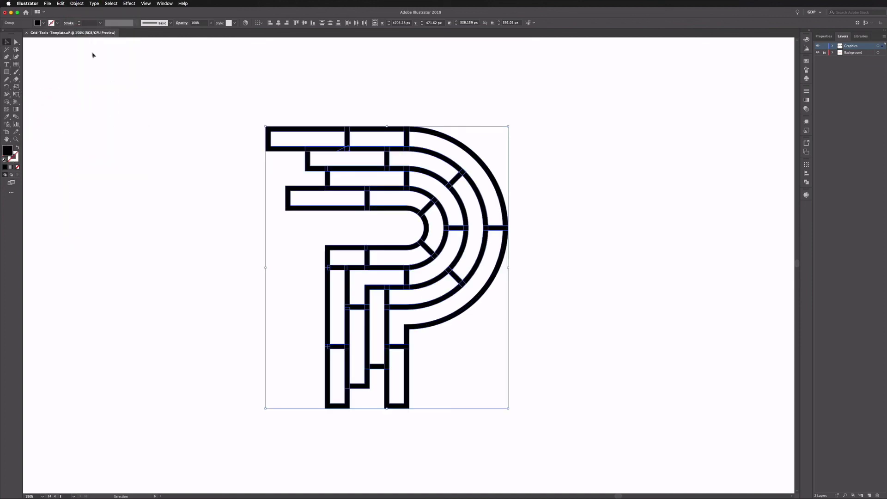
# - Unite the expanded pieces into a single compound path with Pathfinder
pyautogui.click(806, 182)
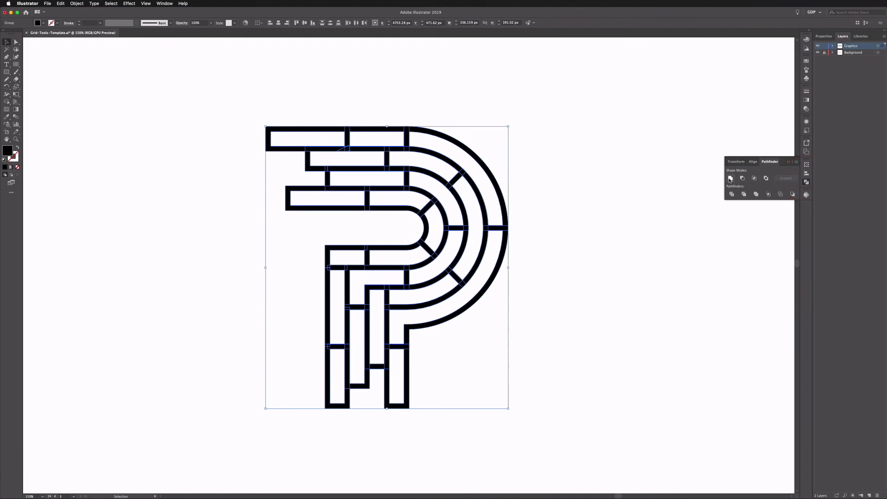
pyautogui.click(730, 179)
pyautogui.click(47, 3)
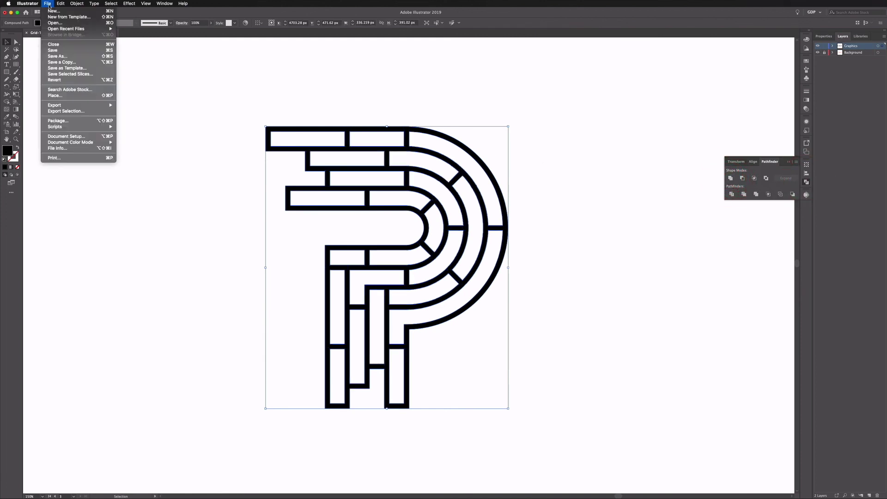
# - Fill the P with a tan swatch
pyautogui.click(44, 26)
pyautogui.click(44, 23)
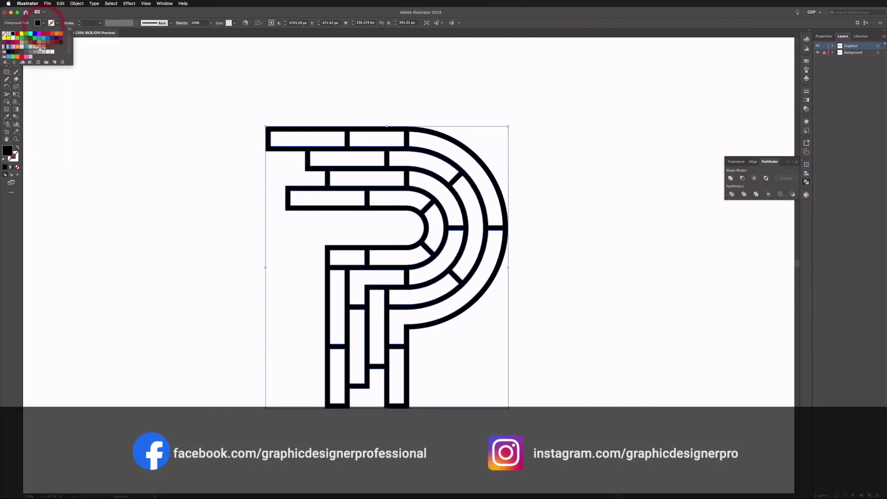
pyautogui.click(44, 47)
# - Select the P and the orange C together and align their vertical centres
pyautogui.press('Escape')
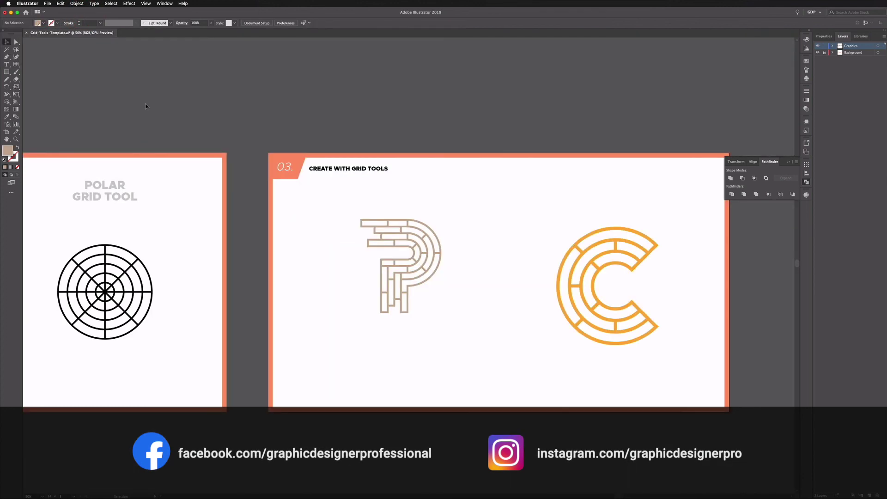
pyautogui.scroll(-2, 356, 178)
pyautogui.hscroll(5, 356, 178)
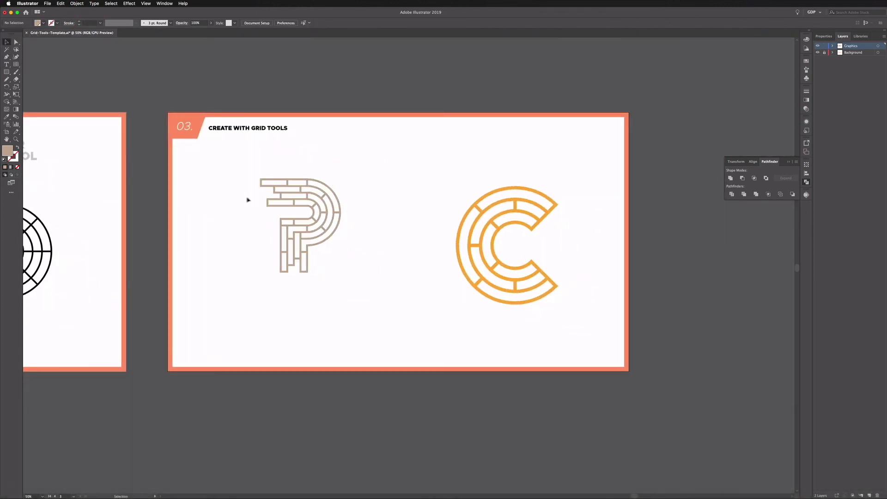
pyautogui.moveTo(515, 282); pyautogui.dragTo(514, 281)
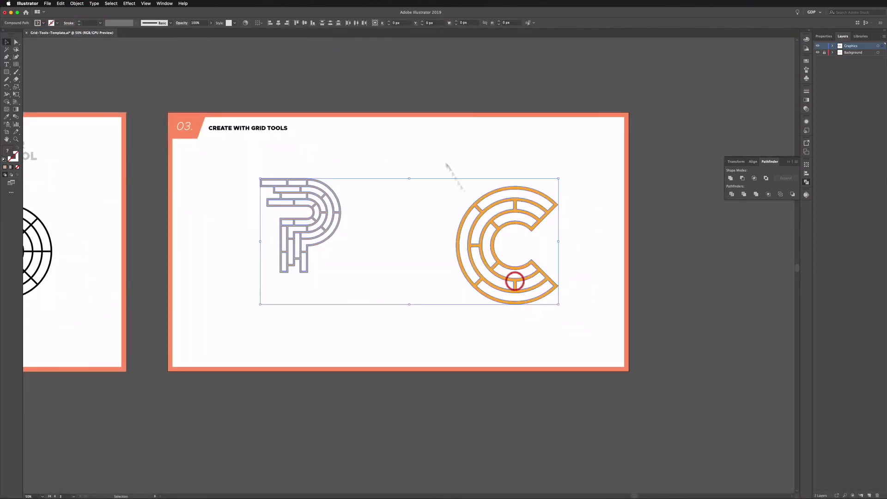
pyautogui.click(305, 23)
pyautogui.click(328, 162)
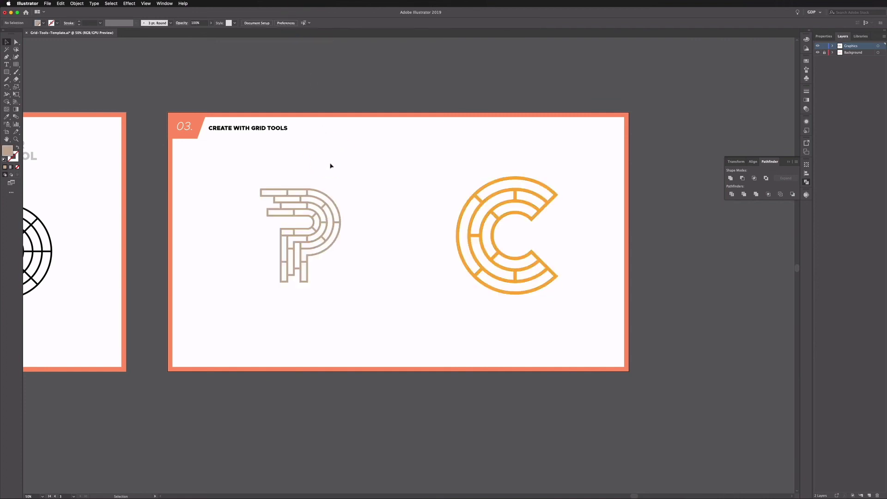